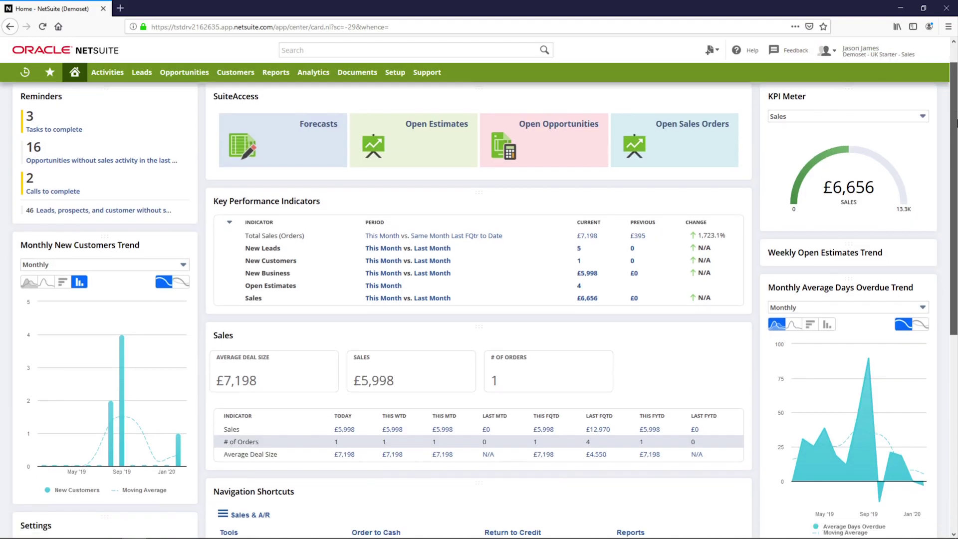
Start a new sales order for customer Beemese at Location 1
scroll(954, 166, "down", 3)
left_click_drag(954, 166, 956, 85)
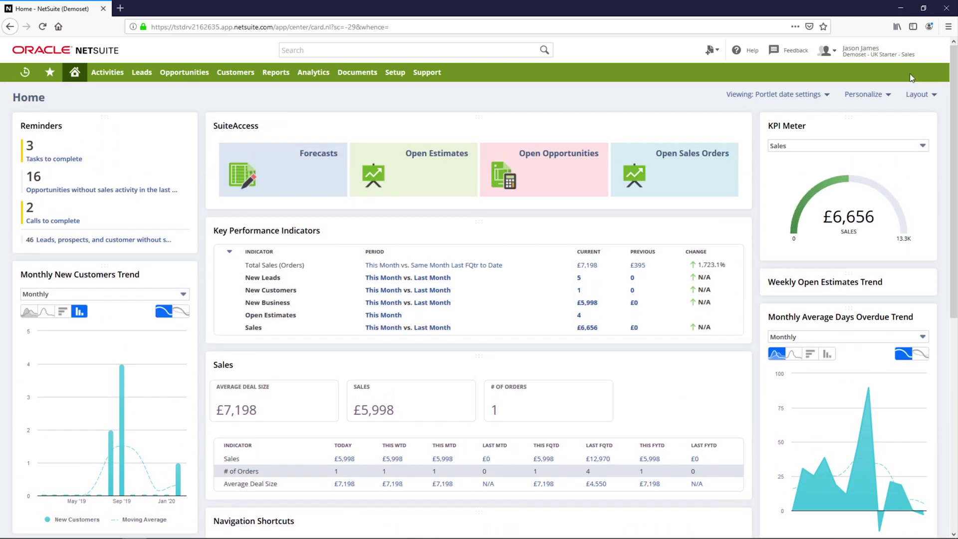
mouse_move(877, 50)
left_click(717, 51)
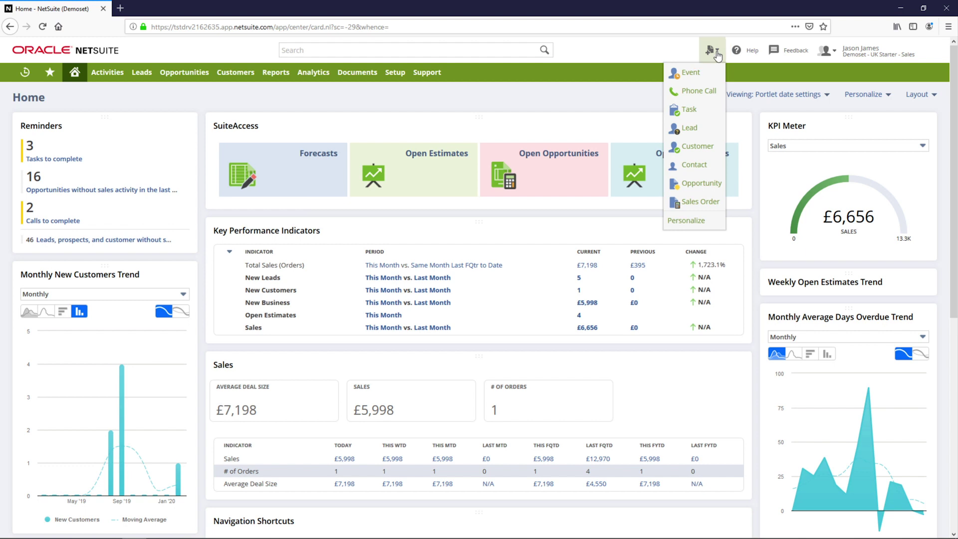
left_click(704, 202)
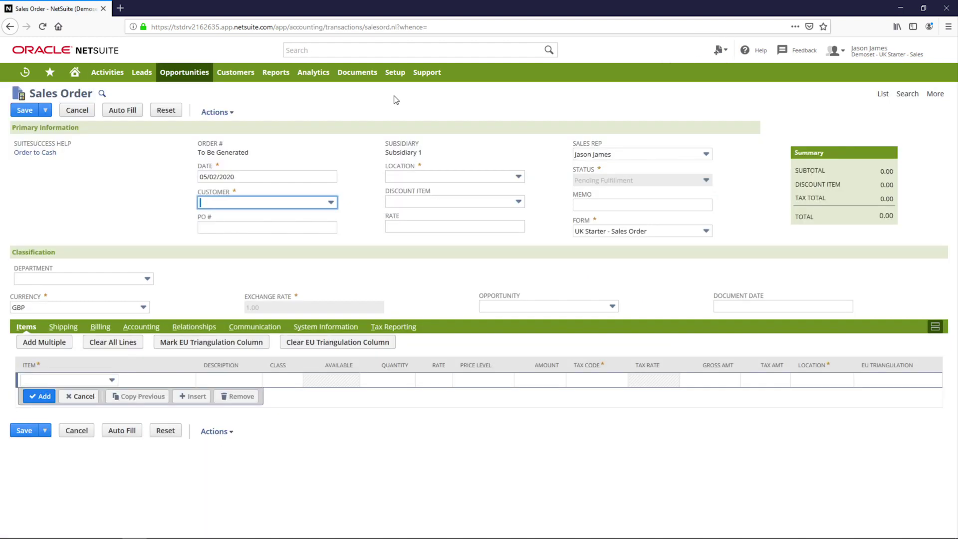
left_click(289, 204)
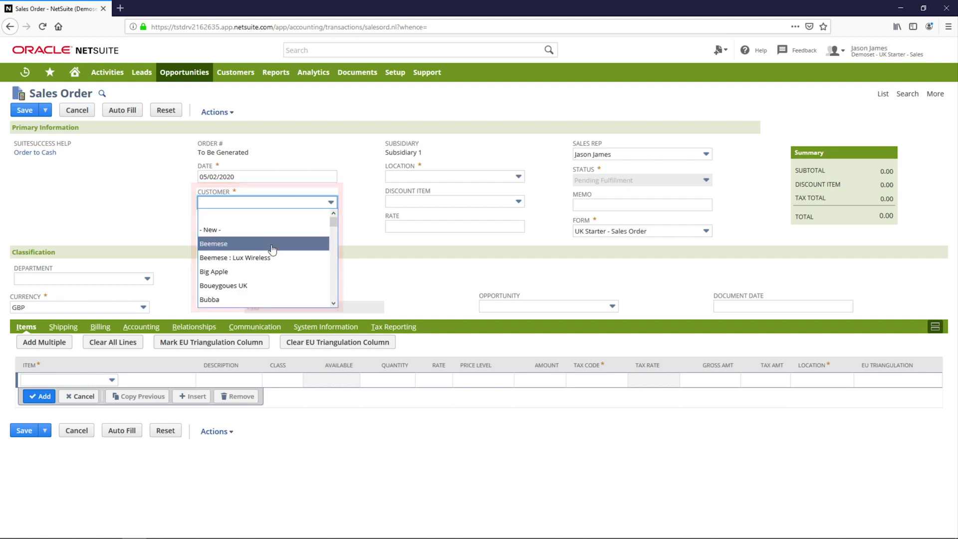
left_click(273, 243)
left_click(460, 180)
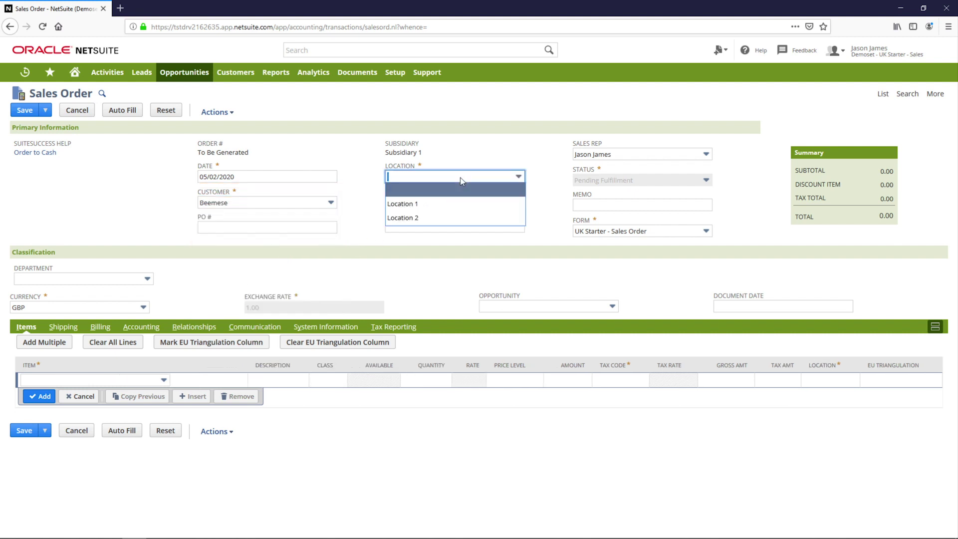
left_click(451, 204)
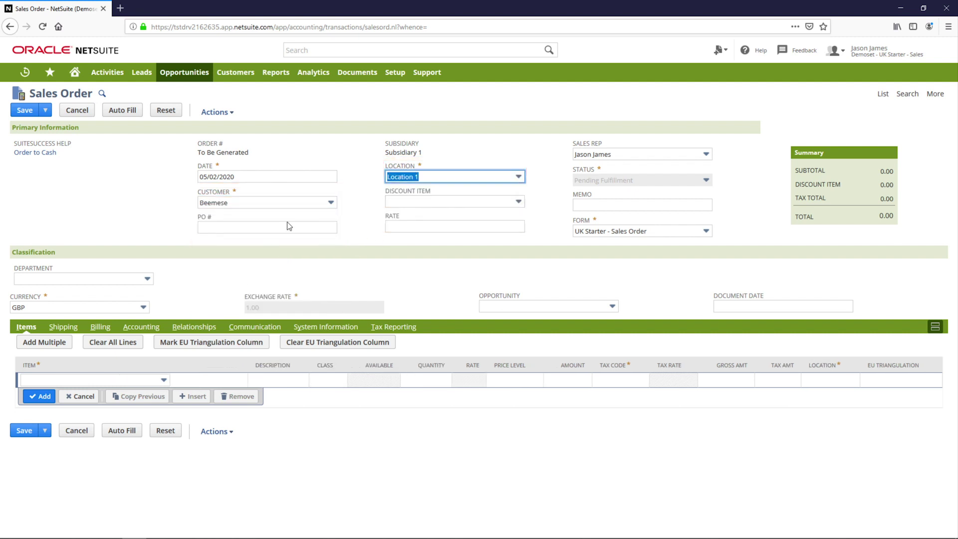
Add one INV_iPad Pro 9.7 inch - 32GB line, quantity 1 at 500.00
left_click(100, 379)
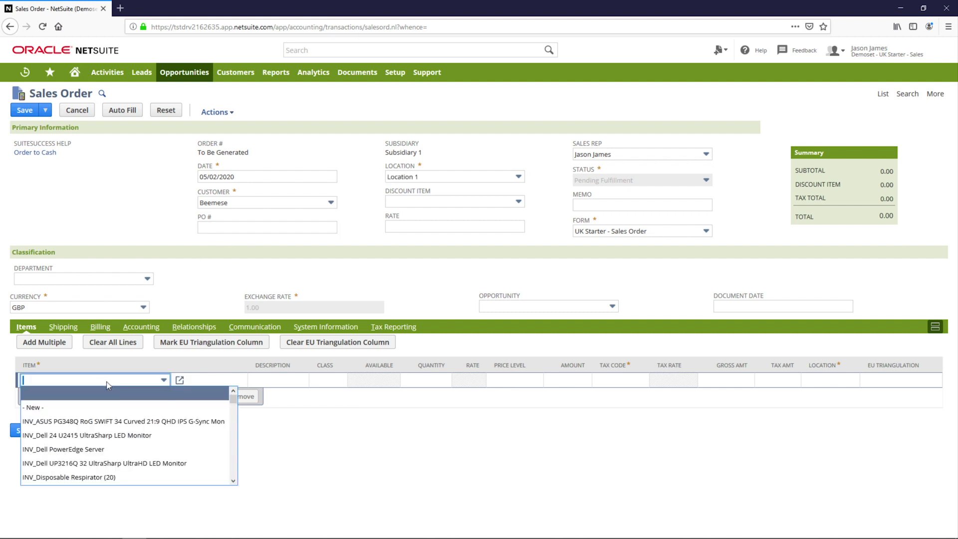
left_click_drag(233, 401, 238, 425)
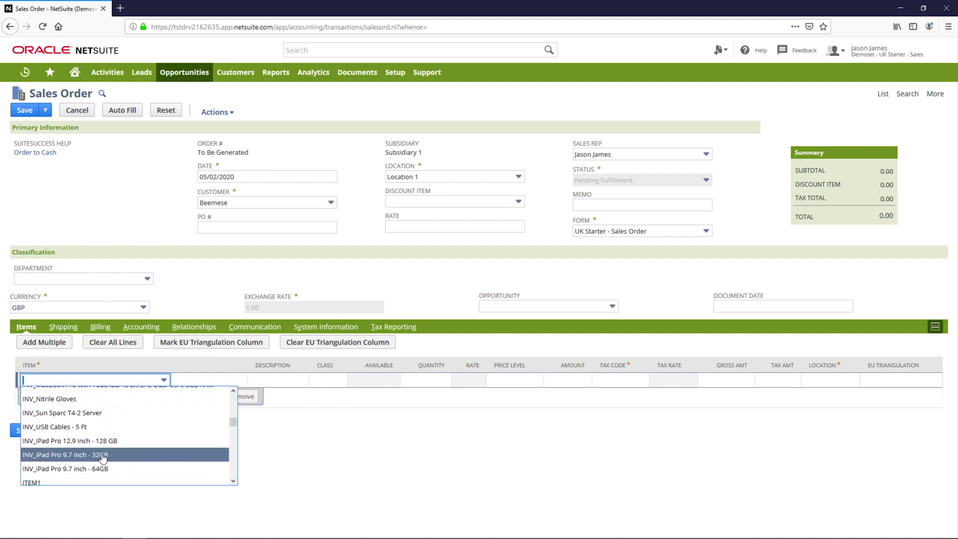
left_click(162, 454)
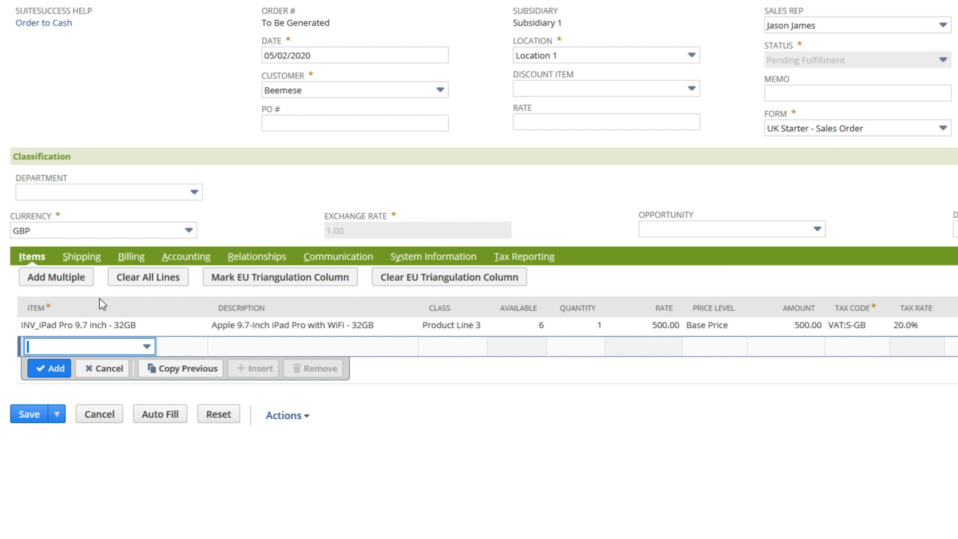
left_click(119, 260)
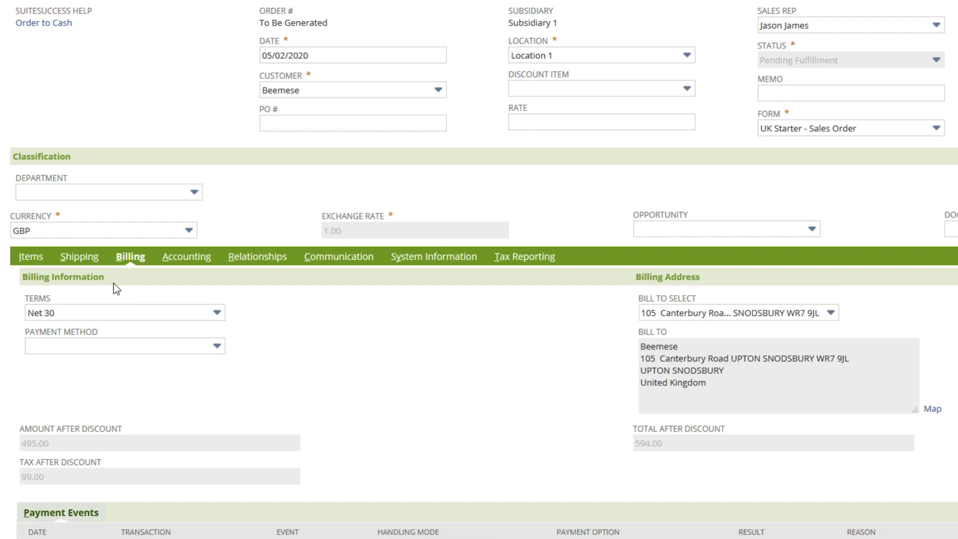
left_click(86, 263)
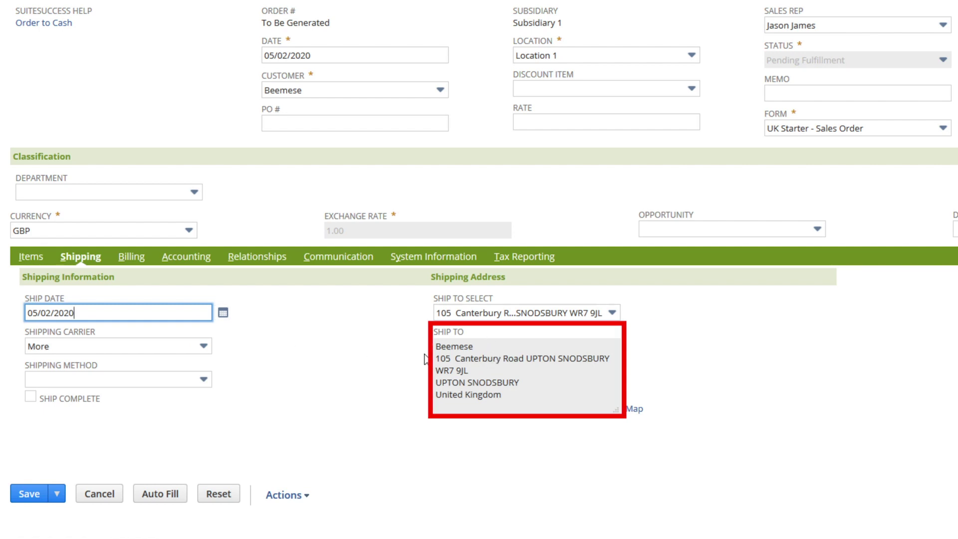
left_click(23, 263)
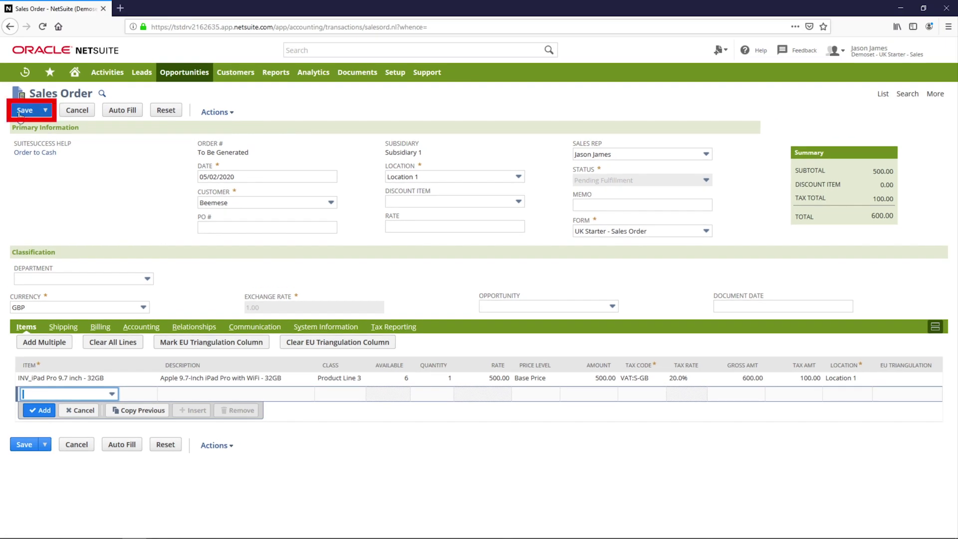
Save sales order SO252 as Pending Fulfillment and switch to the UK Starter - Inventory Manager role
left_click(20, 112)
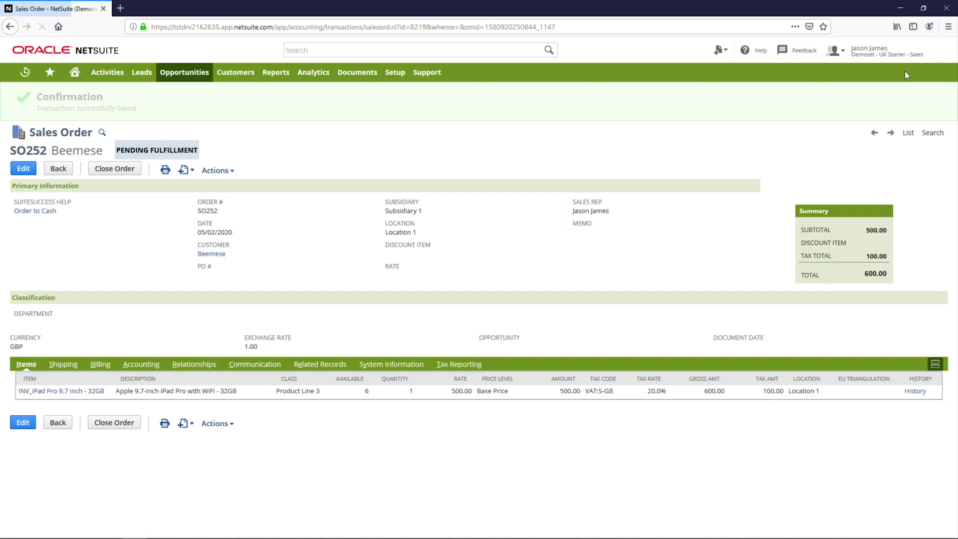
mouse_move(889, 55)
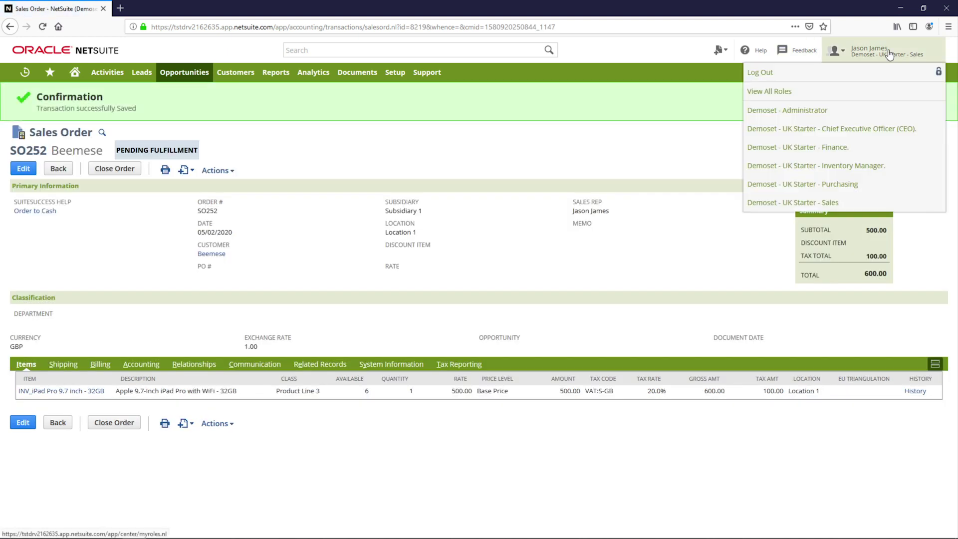
left_click(855, 167)
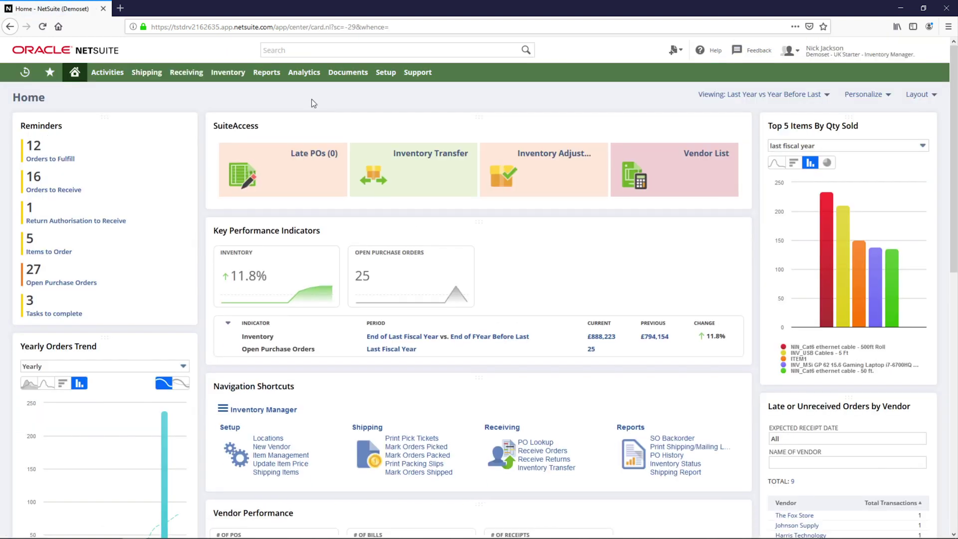
Search 'so252', open sales order SO252 for Beemese, and start its item fulfillment
left_click(321, 46)
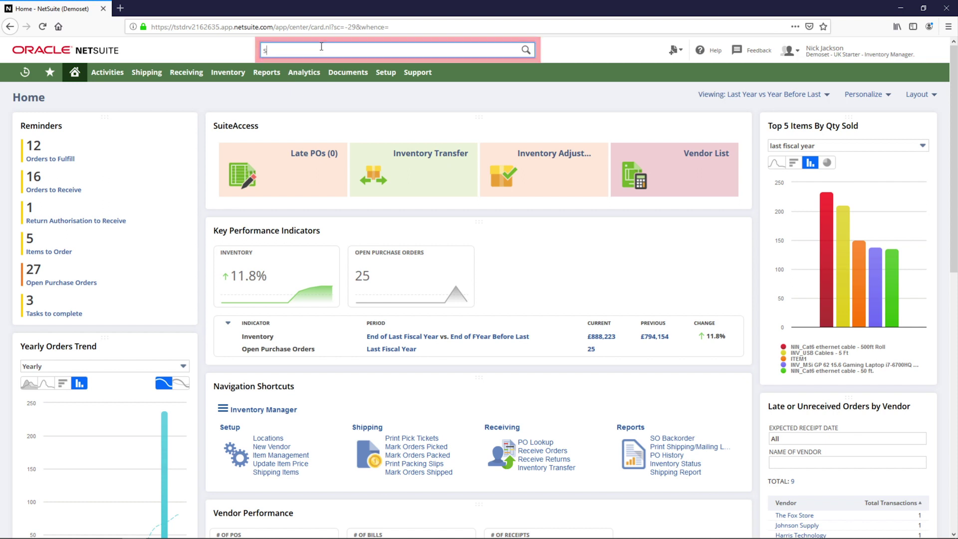
type("so252")
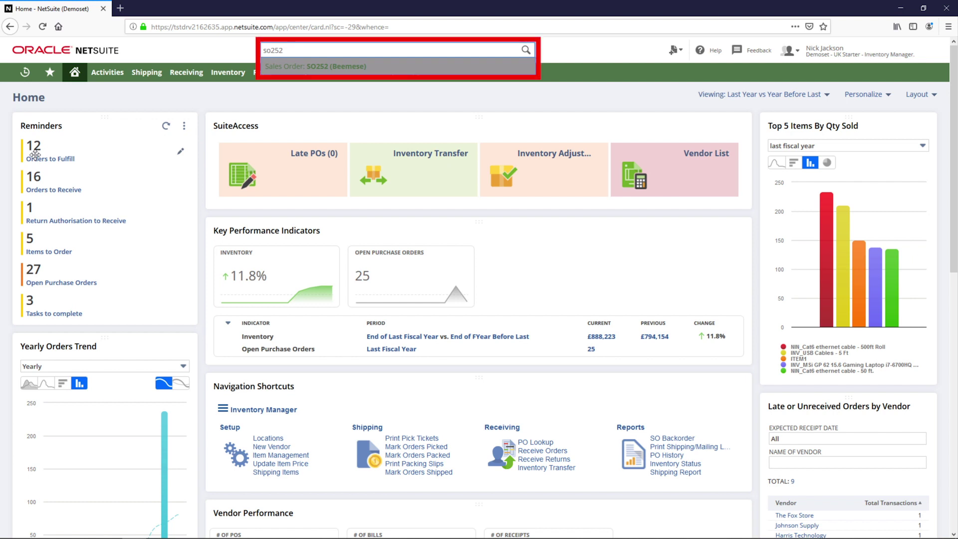
left_click(285, 67)
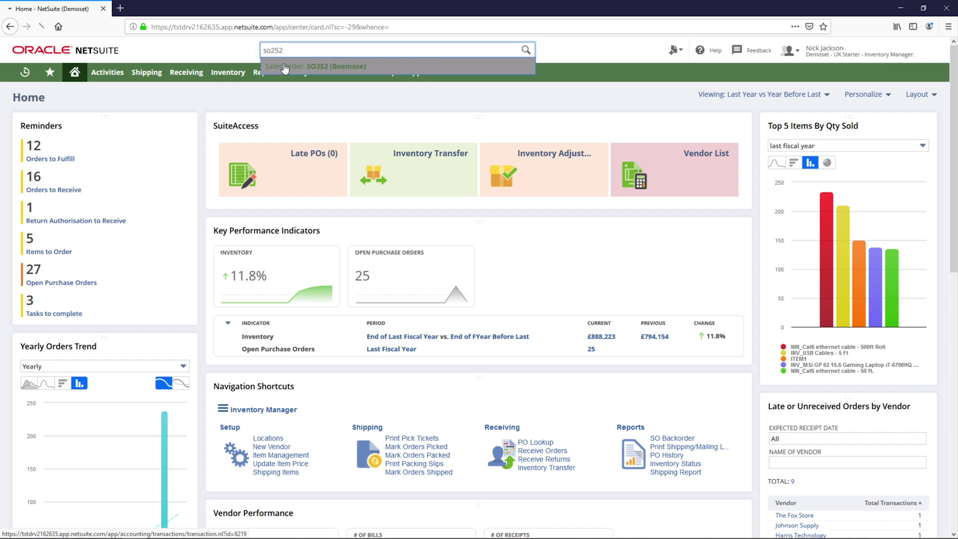
left_click(25, 131)
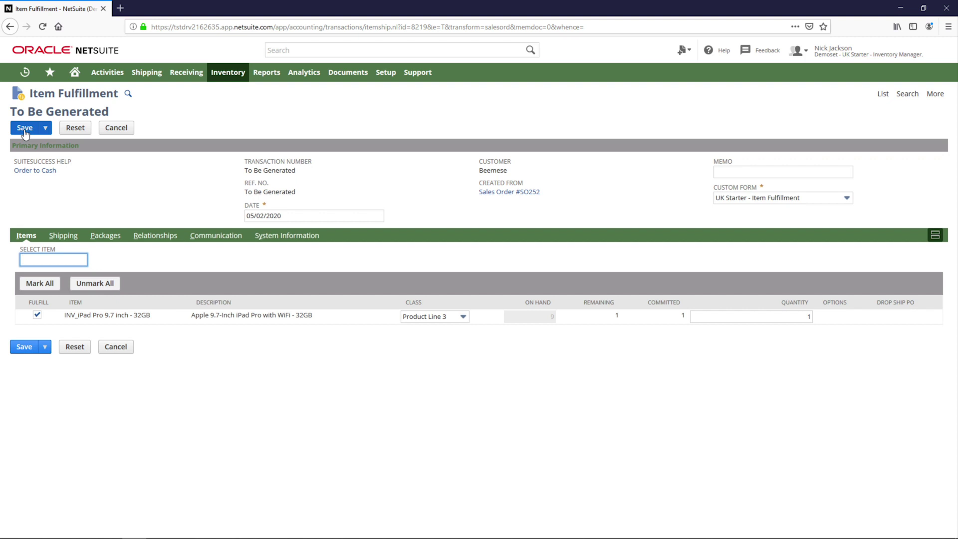
Check the iPad line to fulfill (quantity 1) and save item fulfillment IF266
key("alt+shift+r")
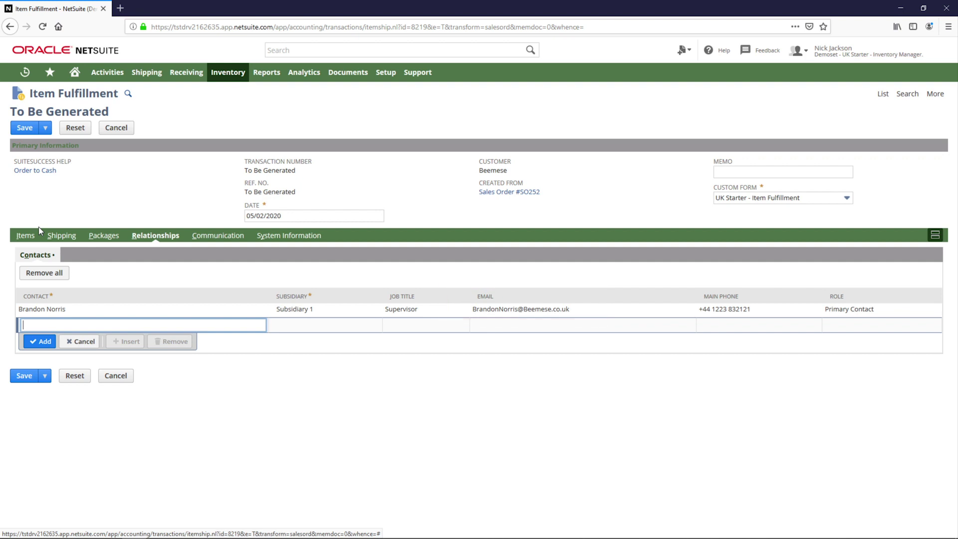
left_click(22, 240)
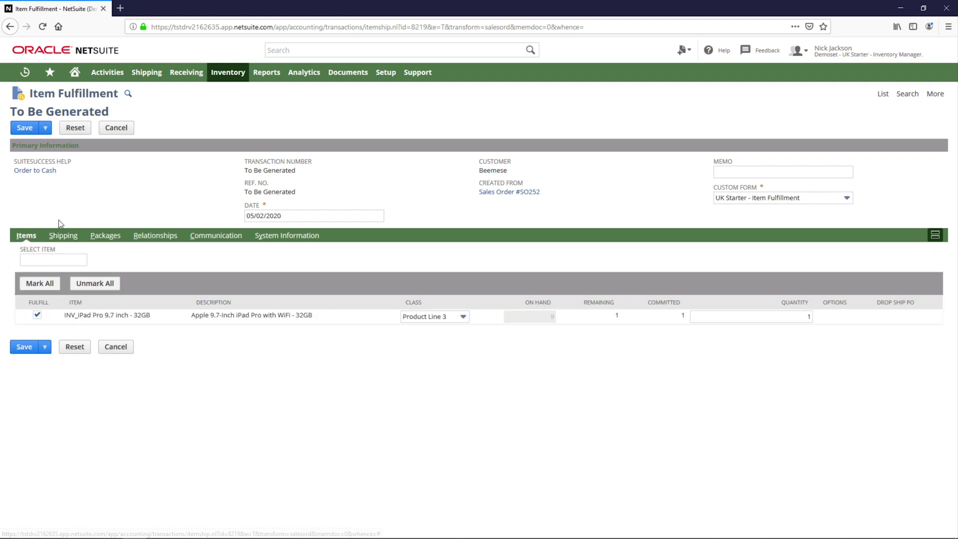
left_click(25, 129)
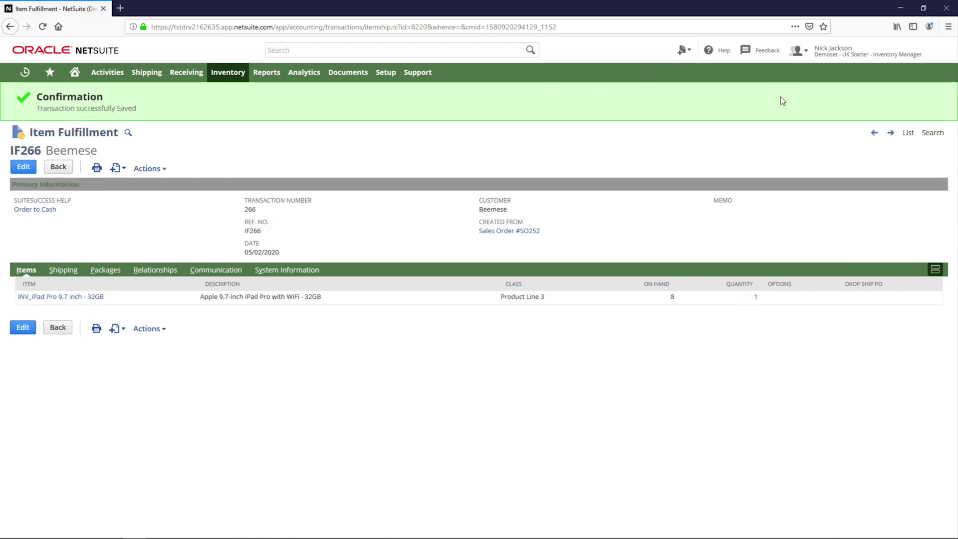
Switch to the UK Starter - Finance role and open sales order SO252 via search 'so252'
mouse_move(851, 52)
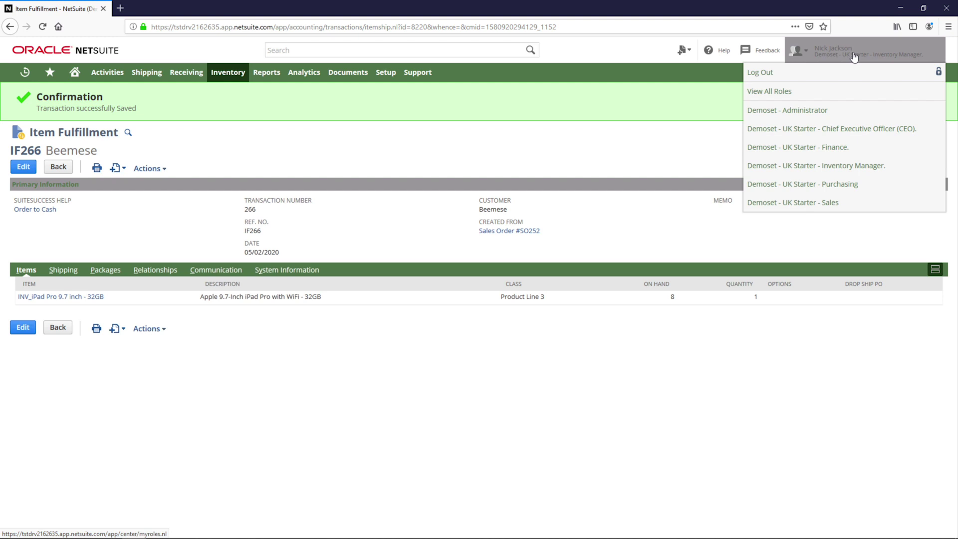
left_click(850, 148)
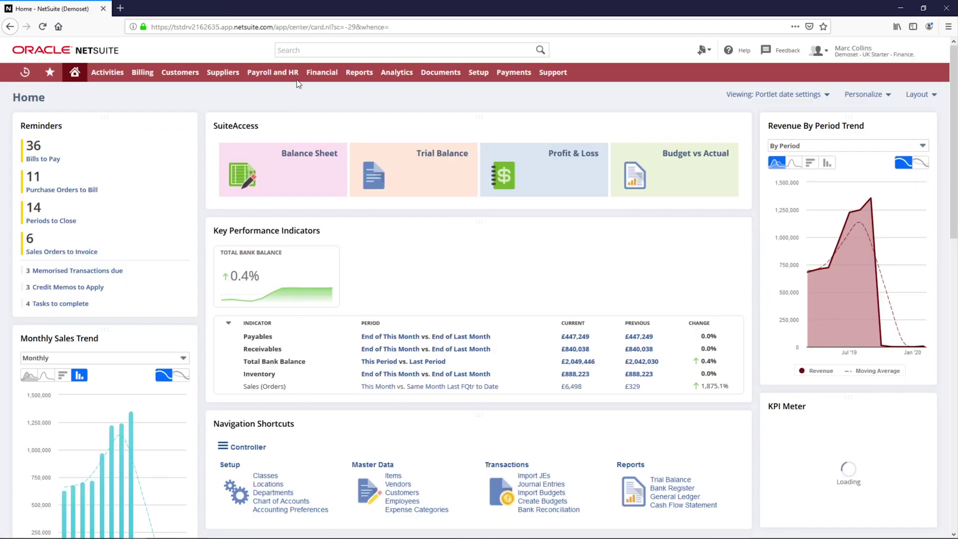
type("so252")
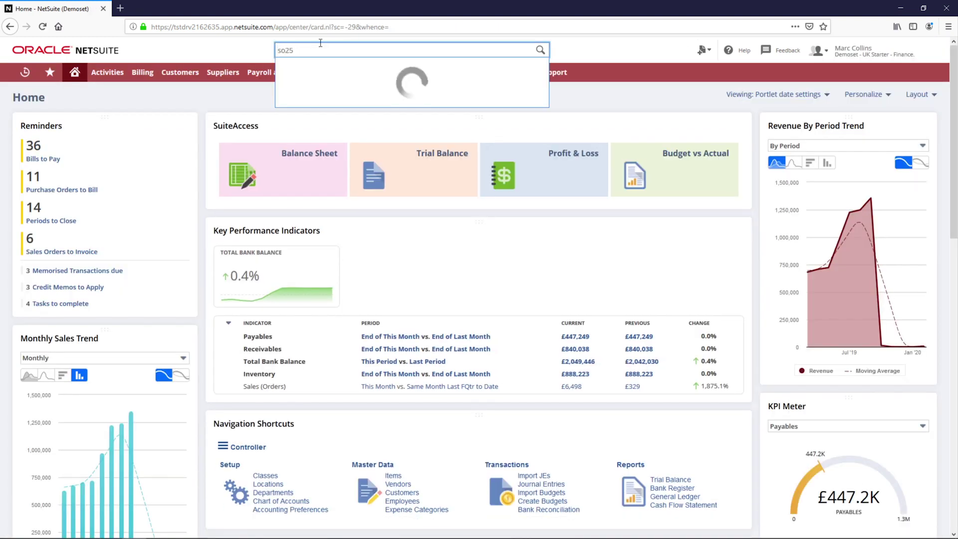
left_click(351, 68)
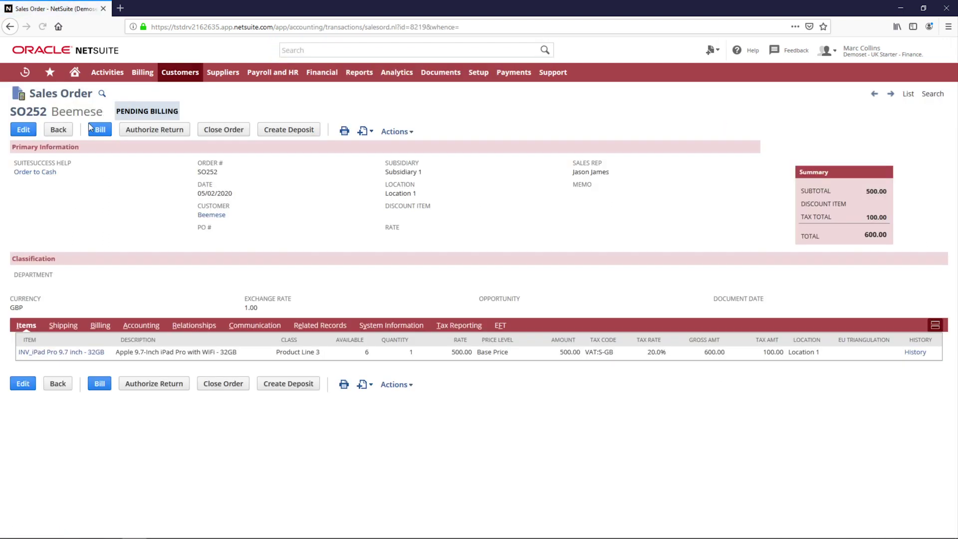
Bill SO252 and save invoice INV521 for 600.00 including 100.00 tax
left_click(100, 130)
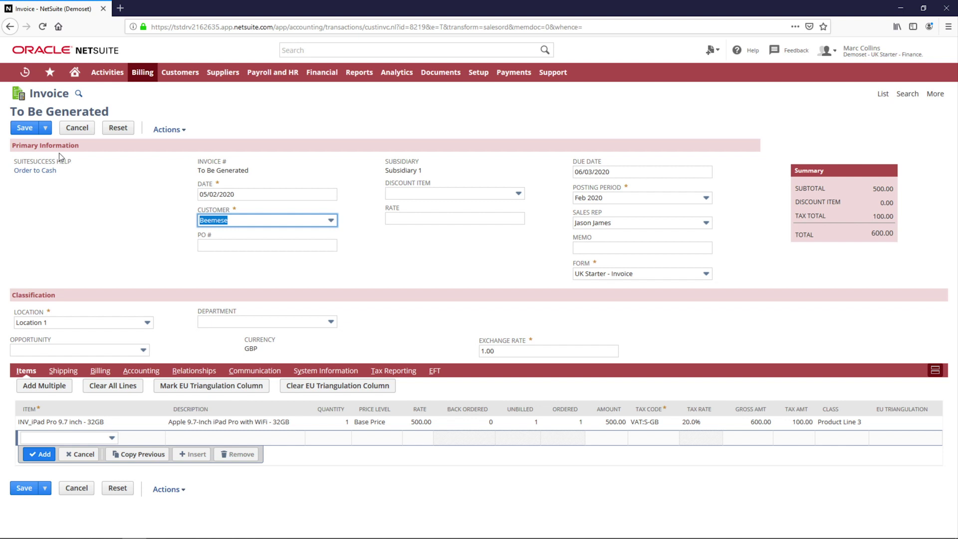
left_click(31, 133)
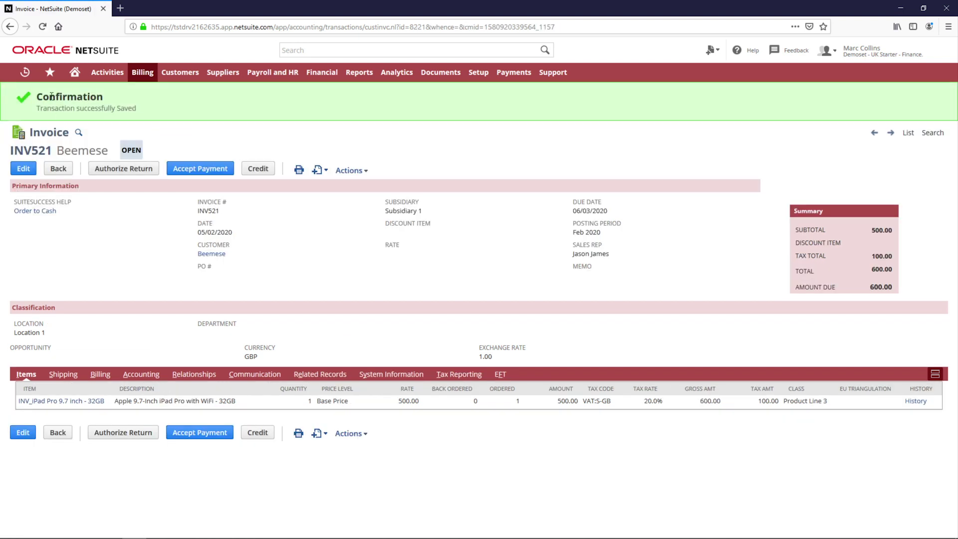
Reopen SO252 from Recent Records and open invoice INV521 from its Related Records
mouse_move(31, 79)
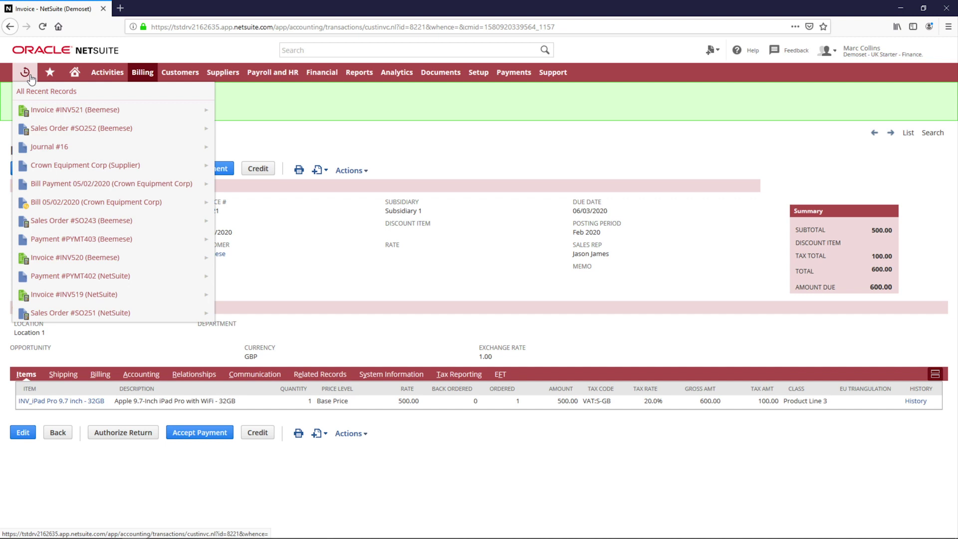
left_click(91, 130)
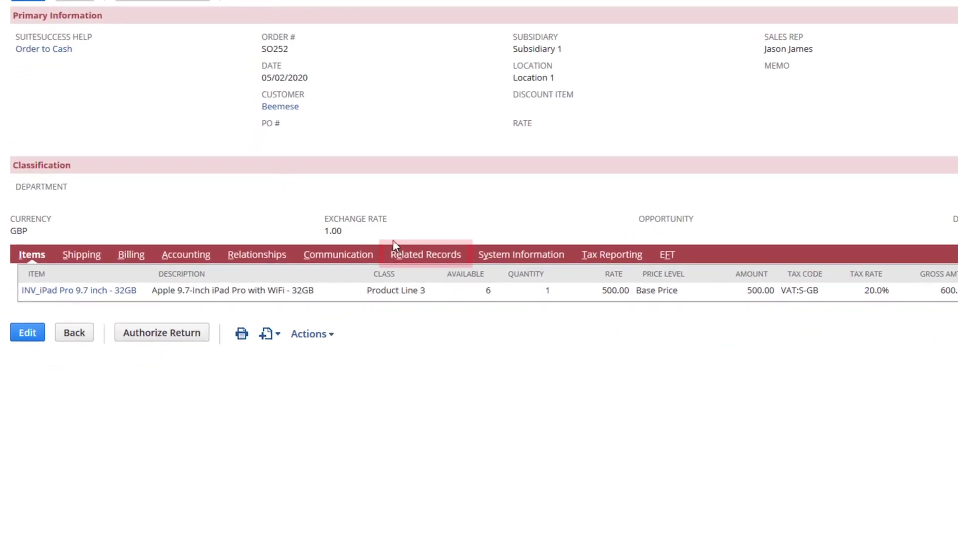
left_click(402, 256)
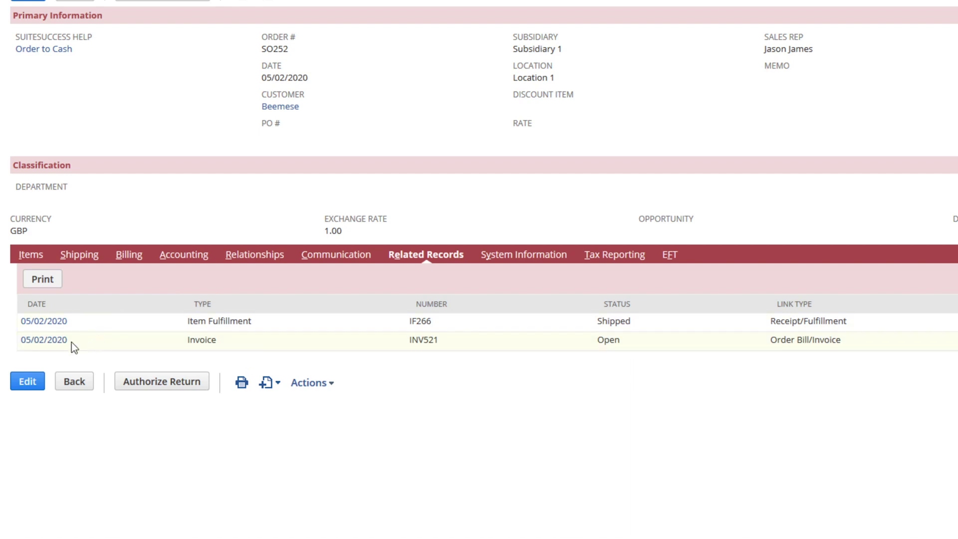
left_click(44, 341)
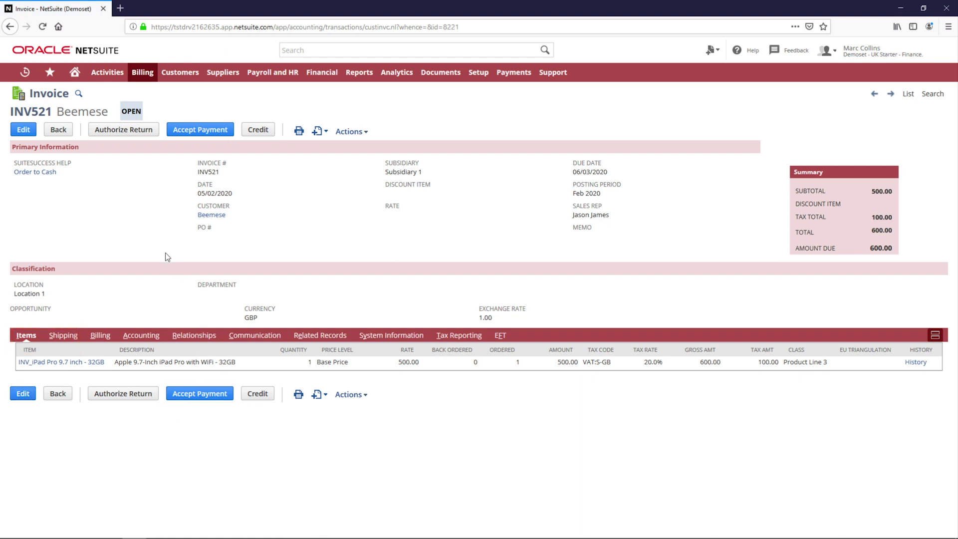
Accept payment PYMT404 of 600.00 against INV521 at Location 1 and save it
left_click(188, 131)
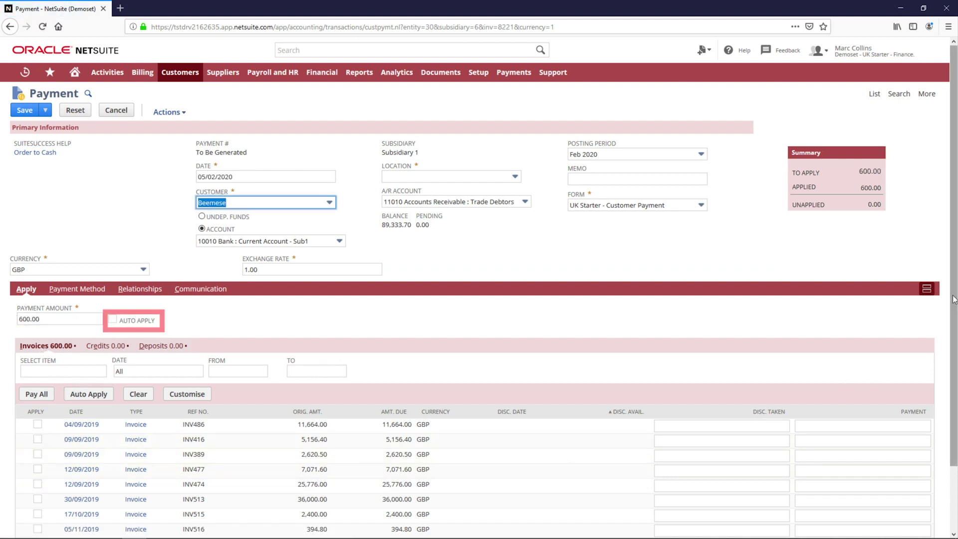
left_click_drag(955, 305, 956, 317)
scroll(953, 359, "down", 1)
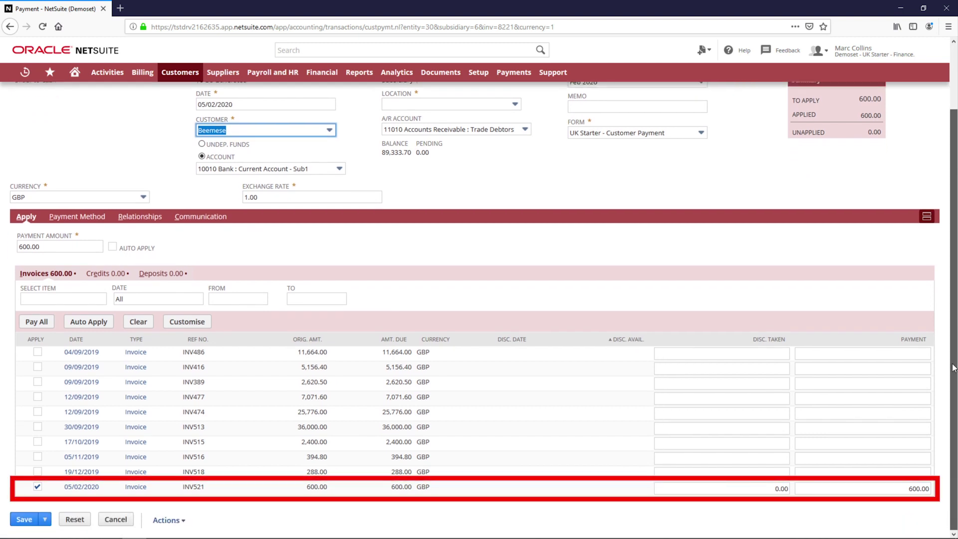
left_click_drag(954, 368, 956, 273)
left_click(480, 175)
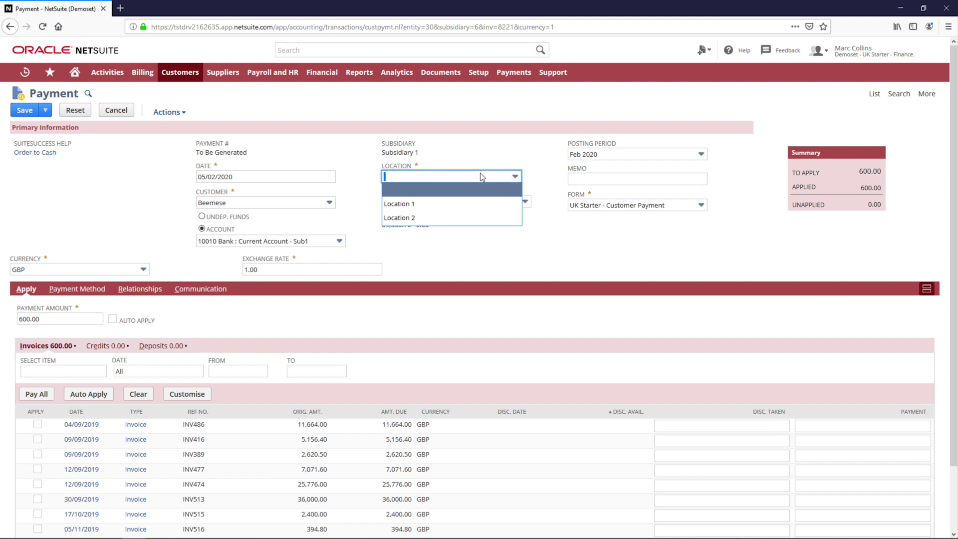
left_click(459, 204)
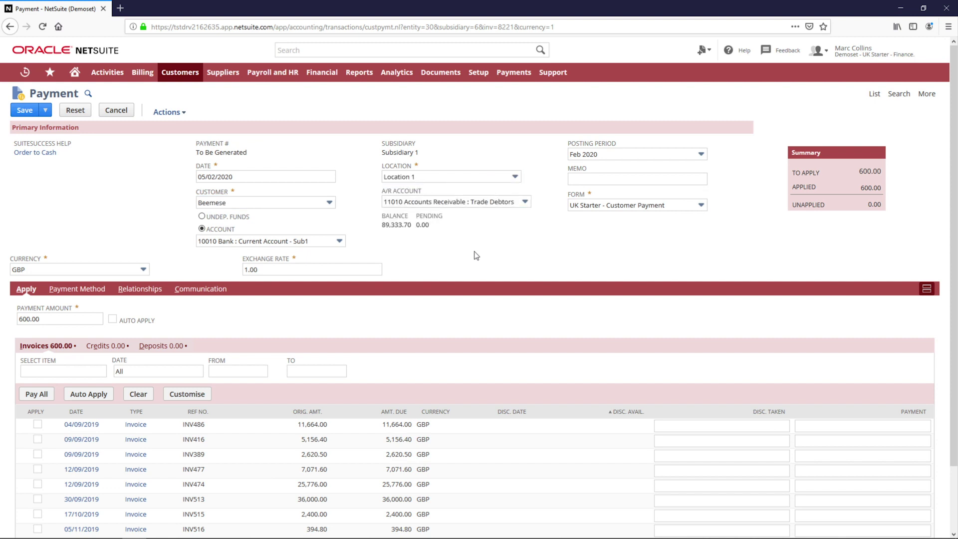
left_click(24, 109)
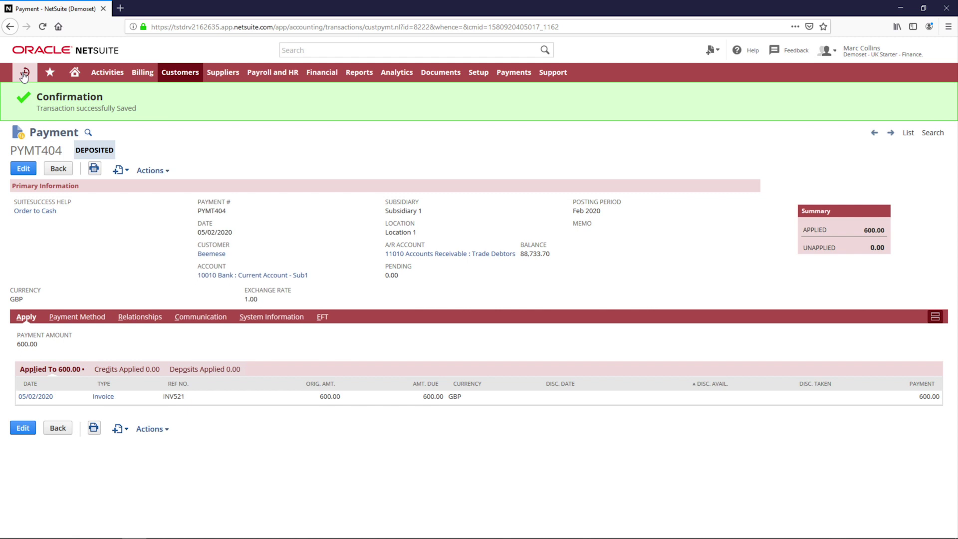
Reopen SO252 and confirm IF266 shipped and INV521 is Paid In Full
mouse_move(24, 75)
left_click(82, 147)
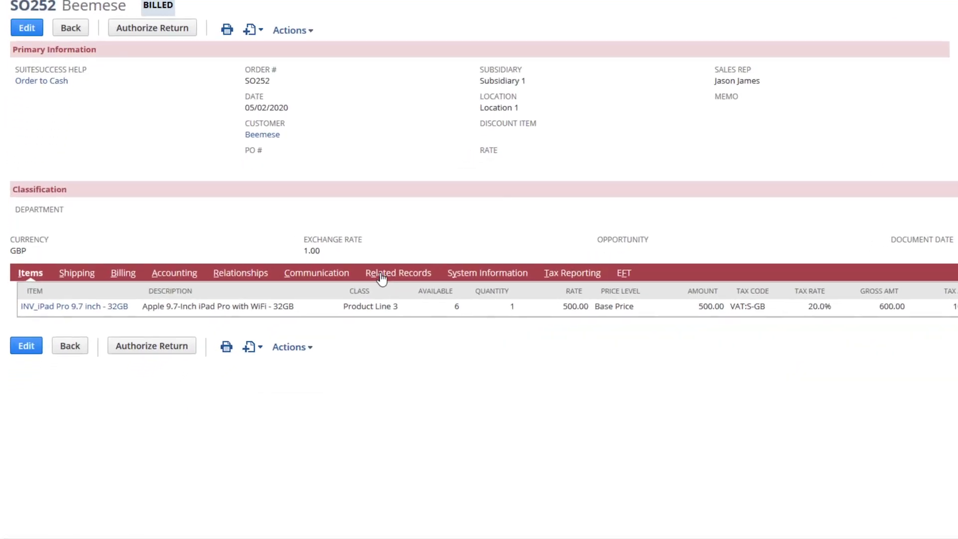
left_click(310, 327)
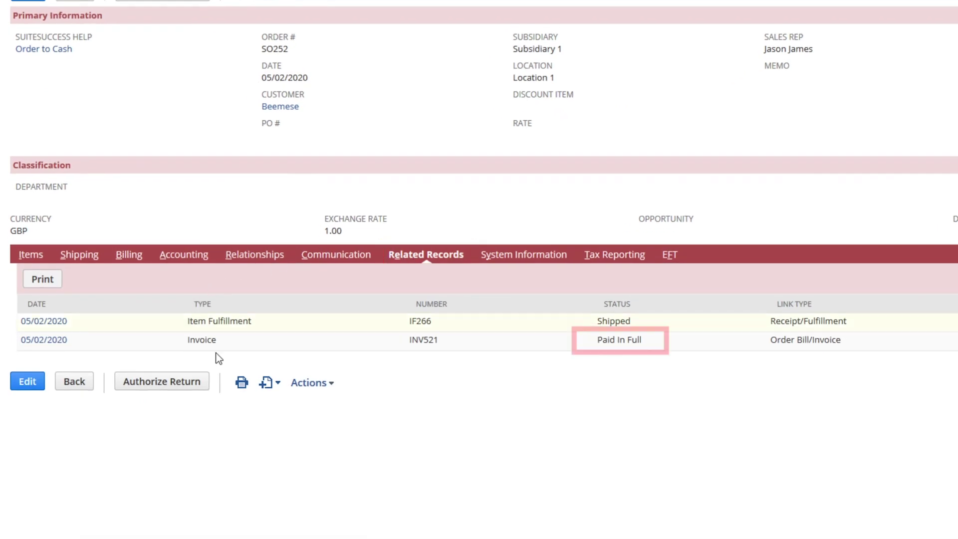